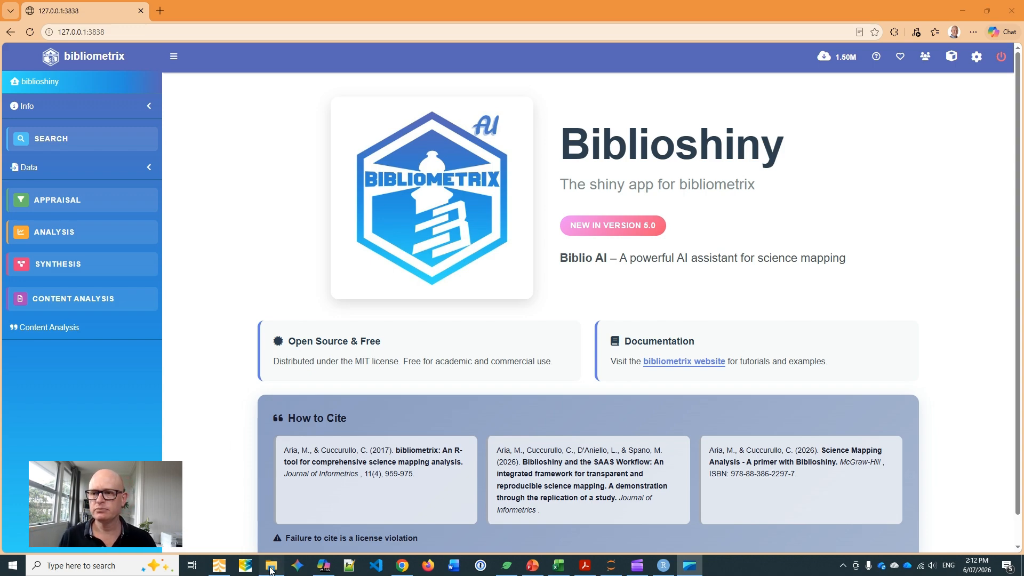
Check the Scopus.bib and WoS.bib source files in the Downloads temp folder, then return to Biblioshiny.
click(271, 565)
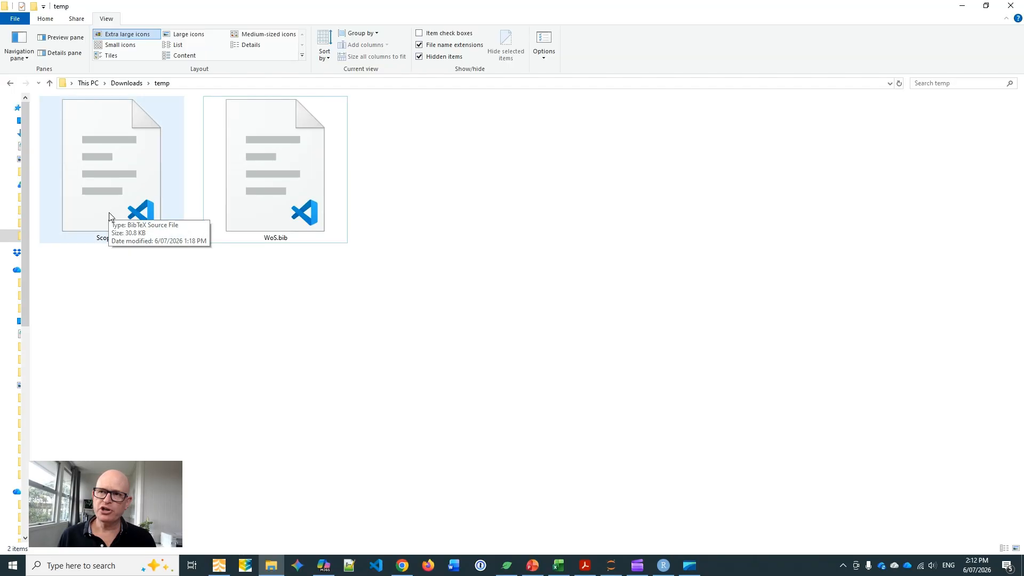
click(304, 206)
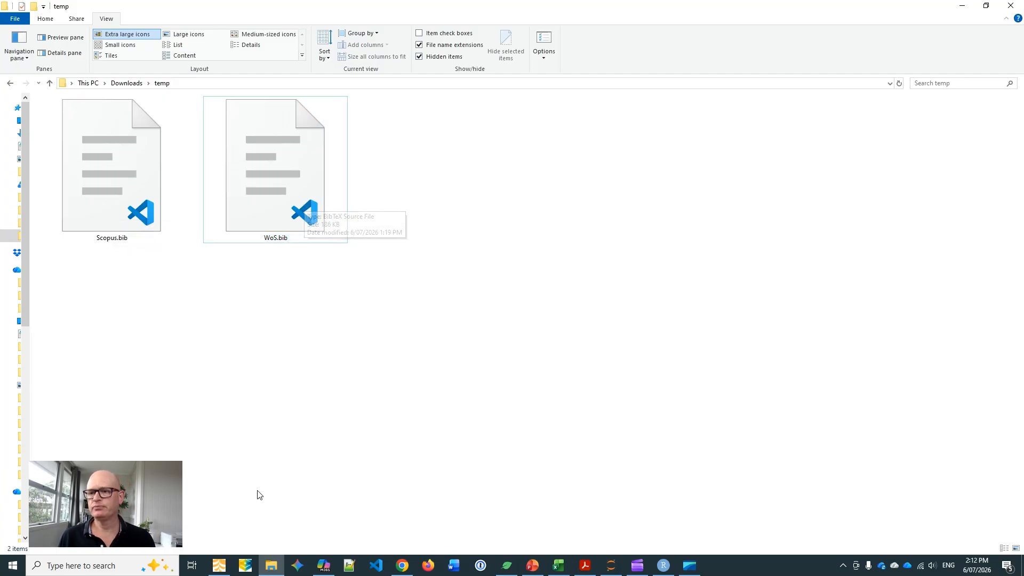
click(219, 566)
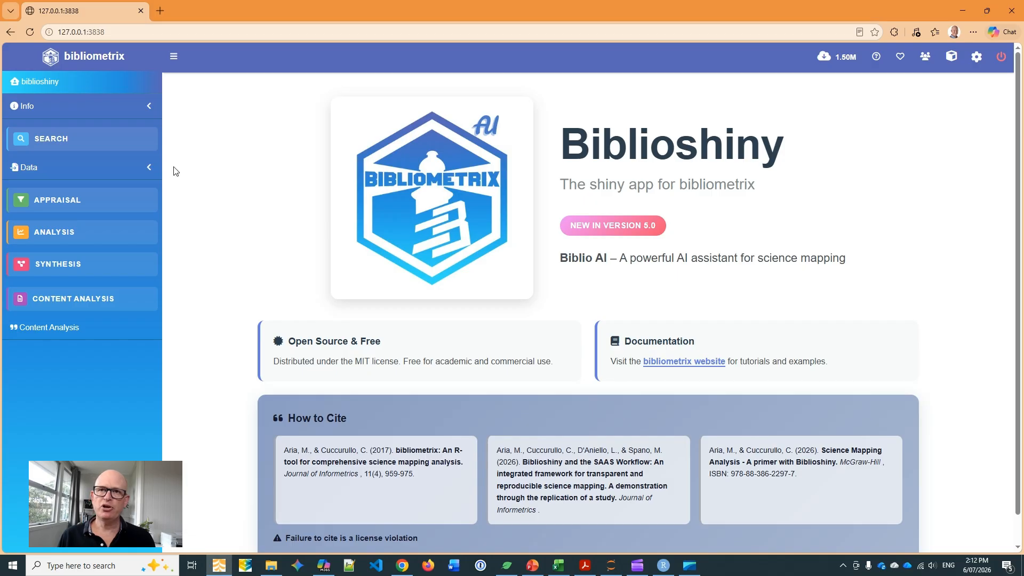
Import WoS.bib as a raw Web of Science file with the Surname and Initials author format and dismiss the metadata completeness report.
click(96, 170)
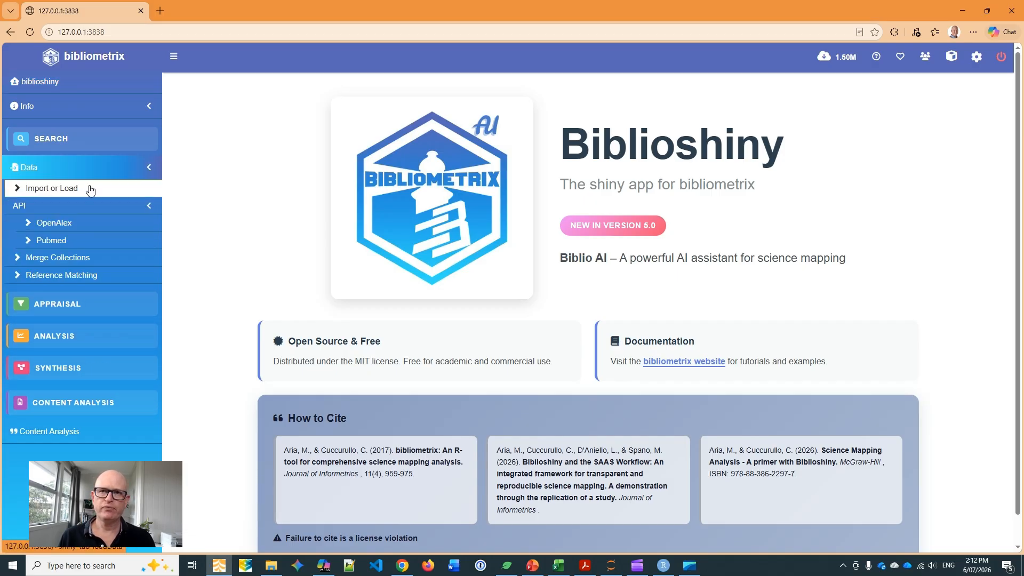
click(90, 190)
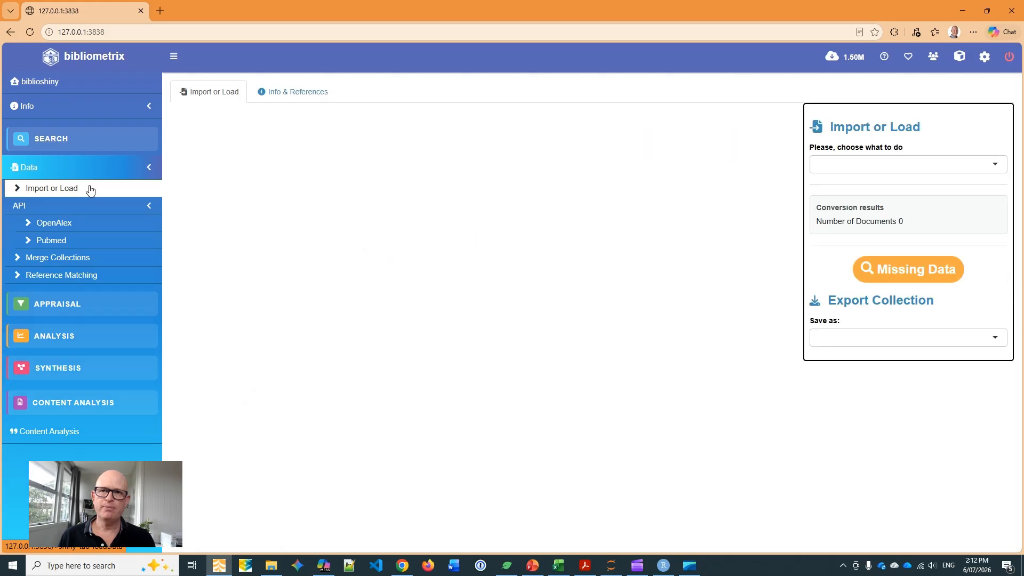
click(854, 161)
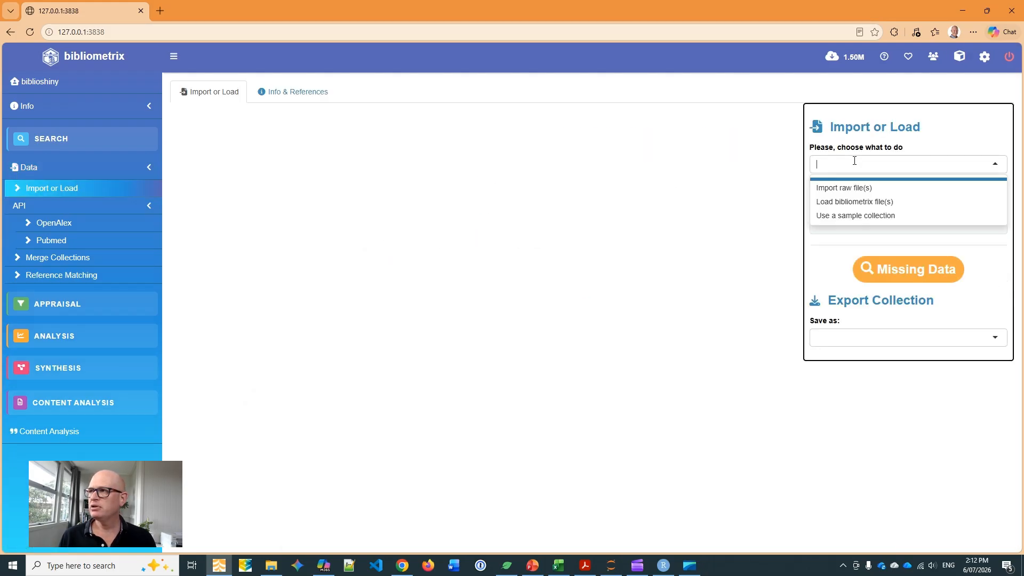
click(849, 193)
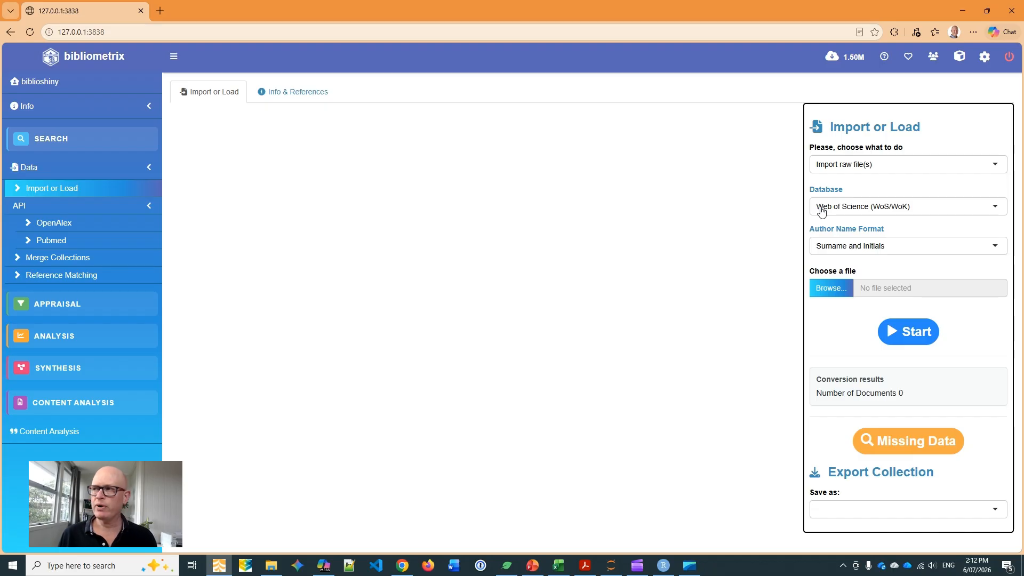
click(829, 288)
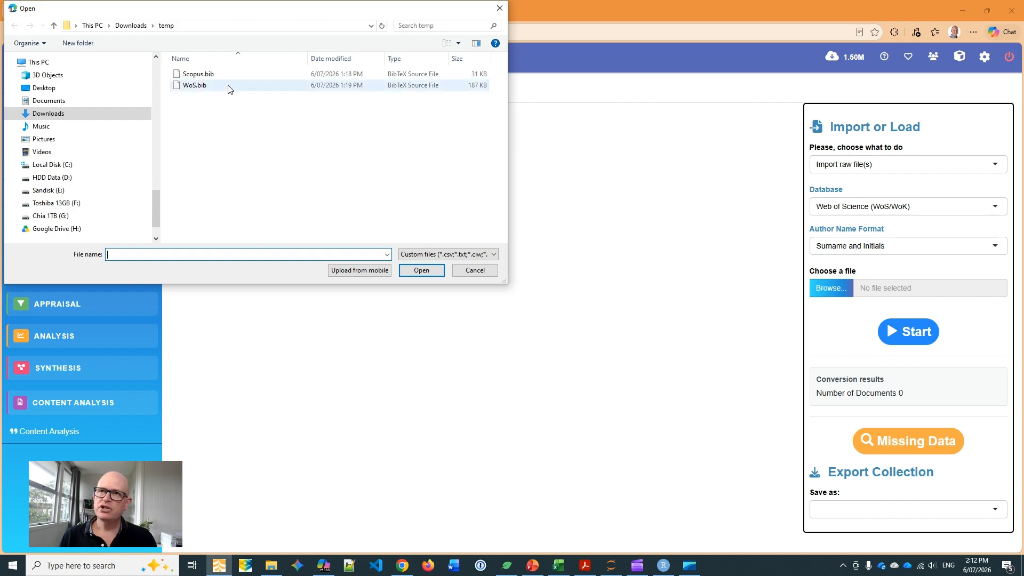
click(229, 85)
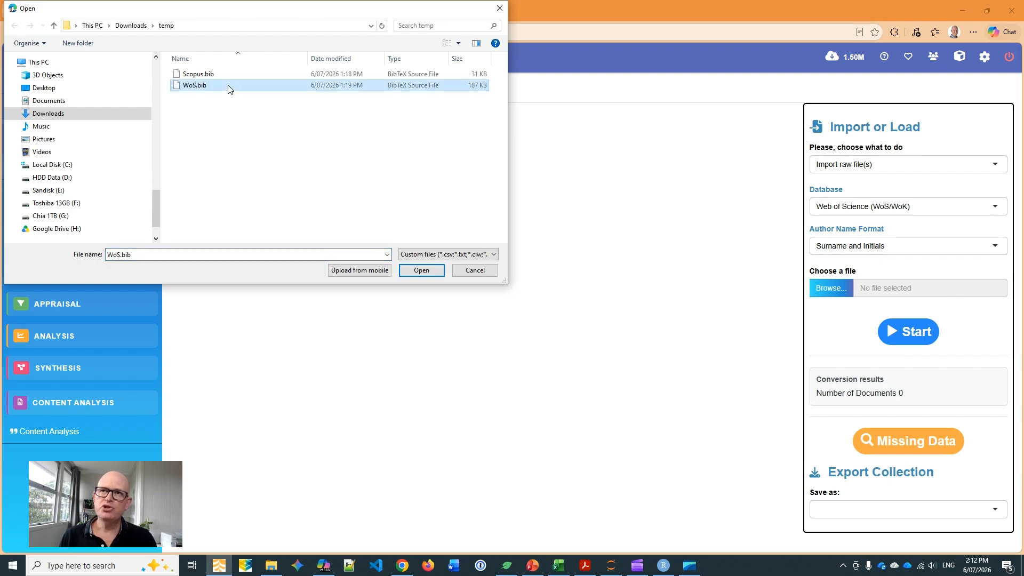
click(424, 272)
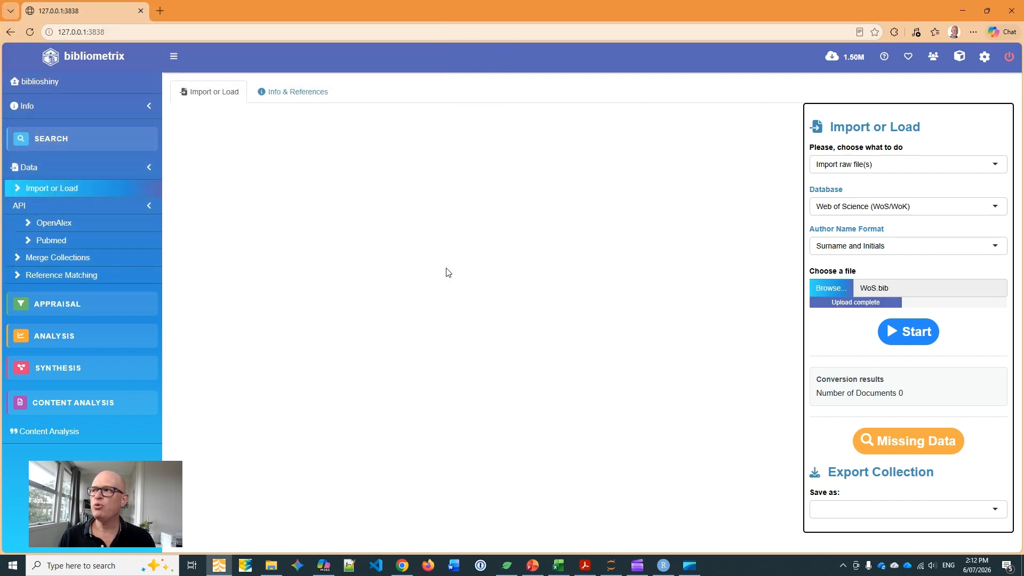
click(915, 336)
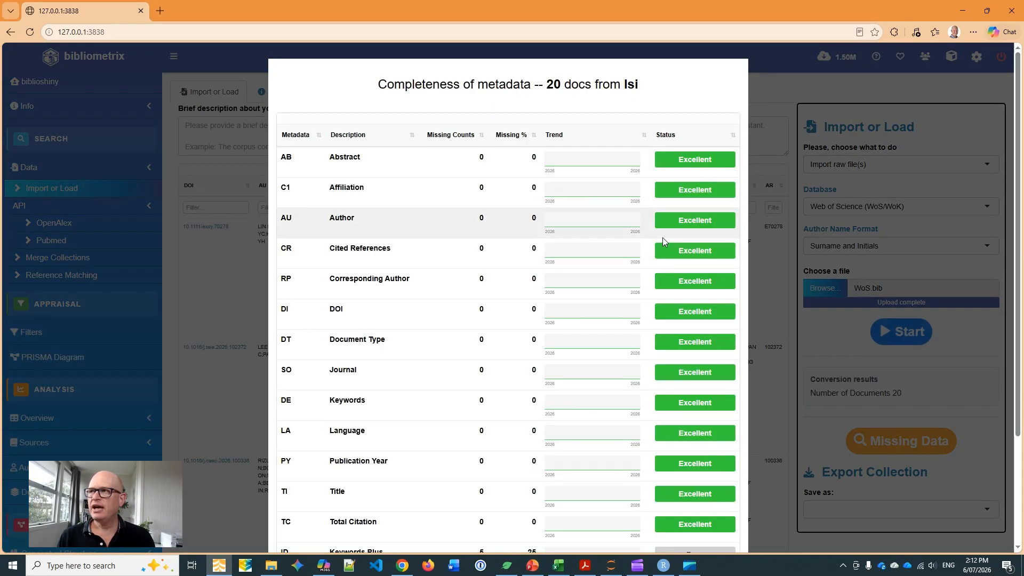
scroll(658, 448, down, 3)
click(723, 519)
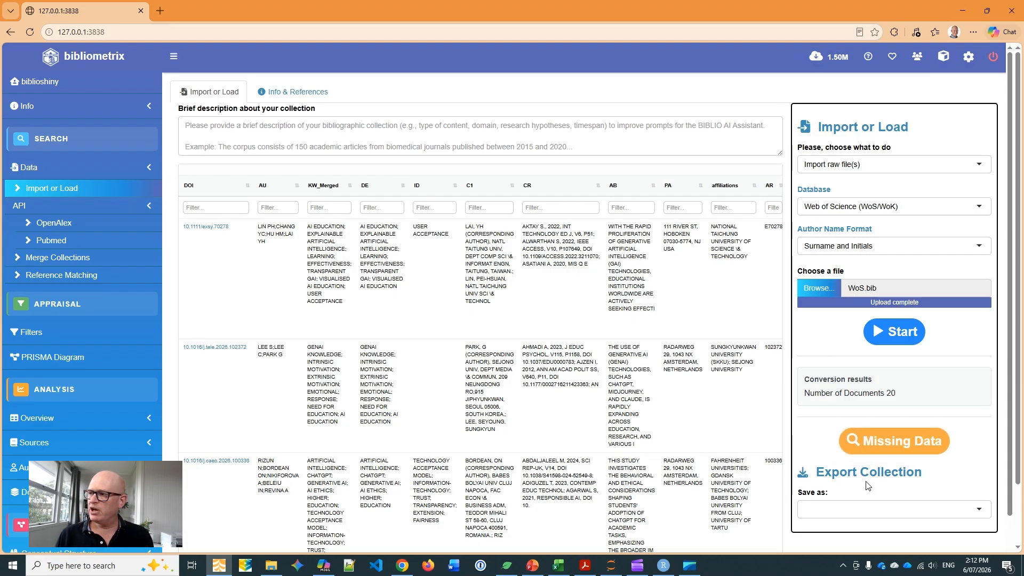
Export the converted Web of Science collection as an Excel file.
click(848, 506)
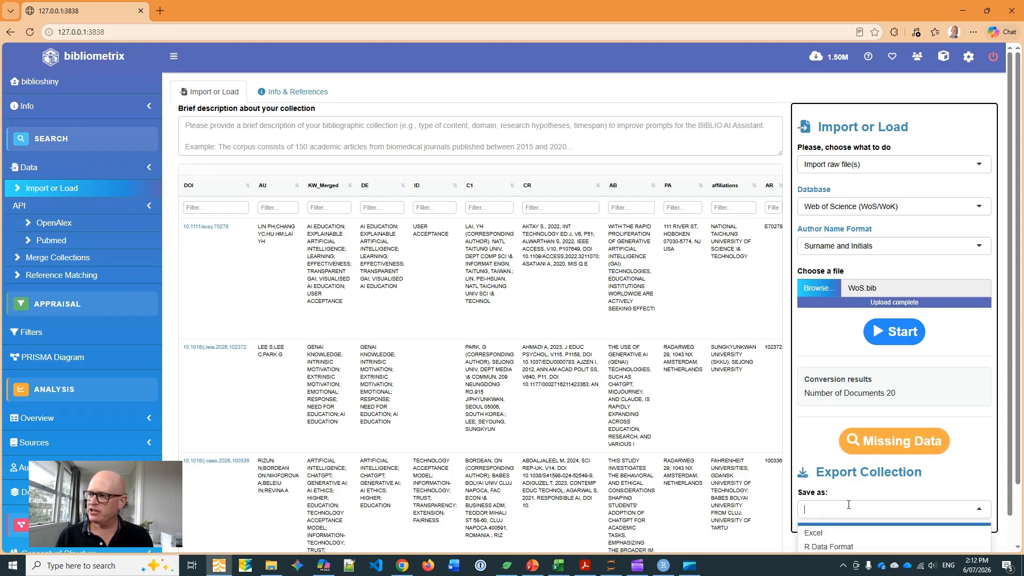
click(843, 534)
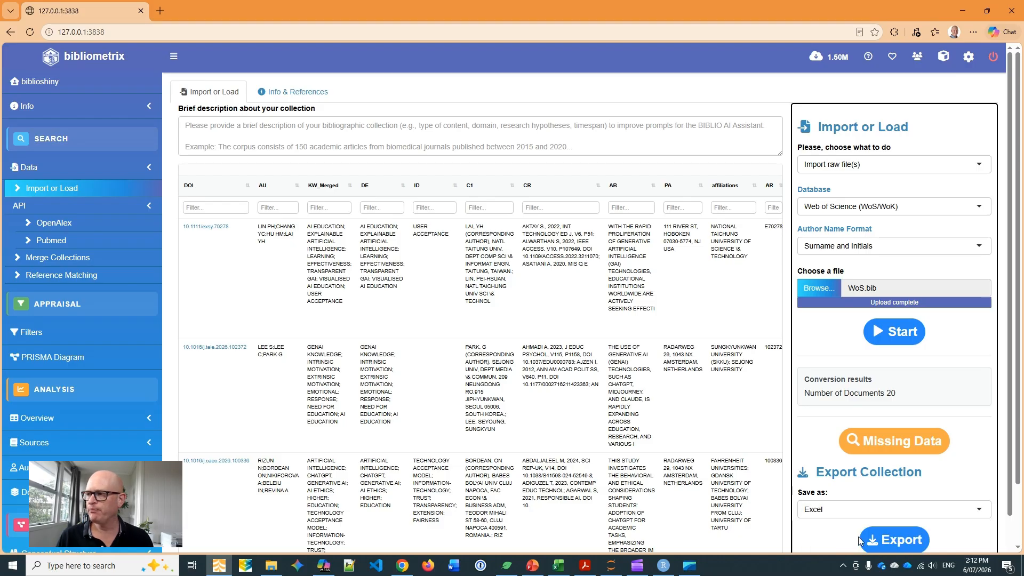
click(901, 539)
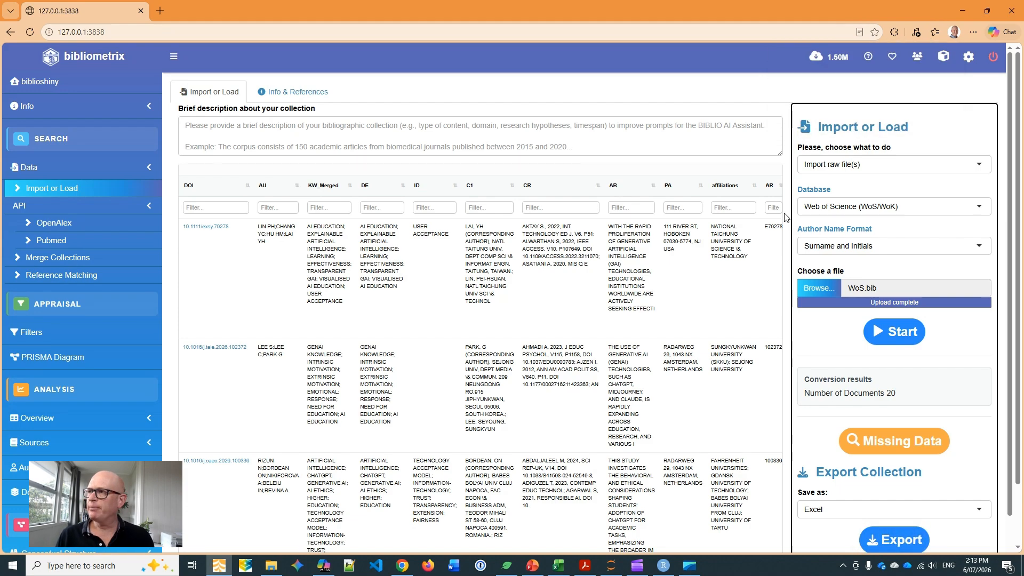
Import Scopus.bib as a raw file with Scopus as the database and dismiss the metadata completeness report.
click(826, 212)
click(827, 246)
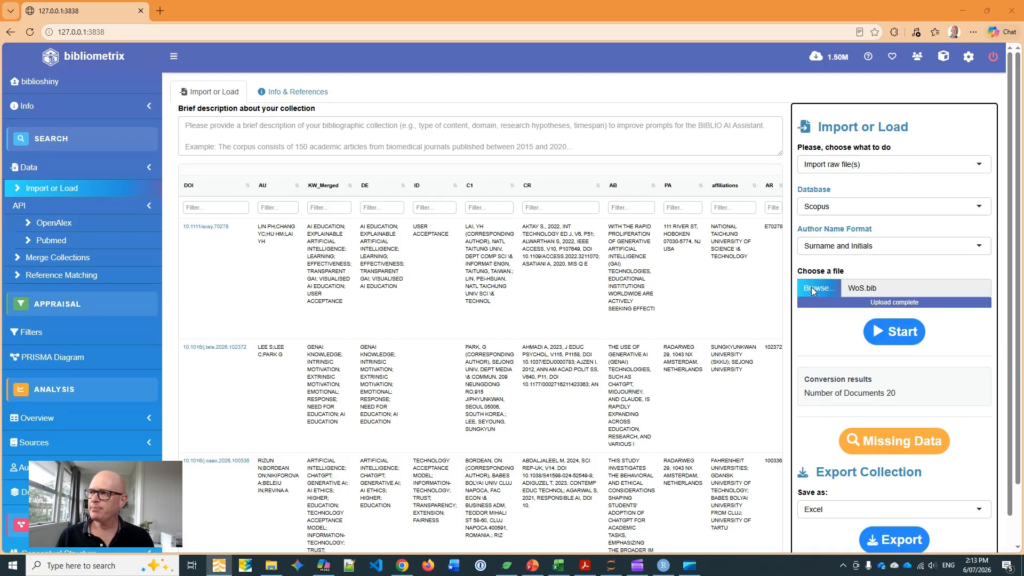
click(812, 289)
click(209, 99)
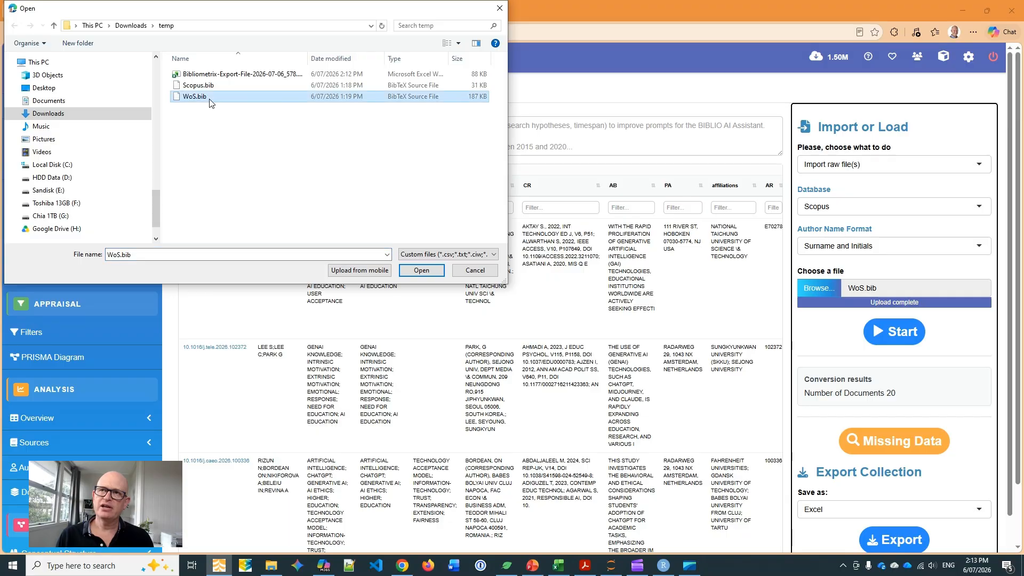
click(207, 87)
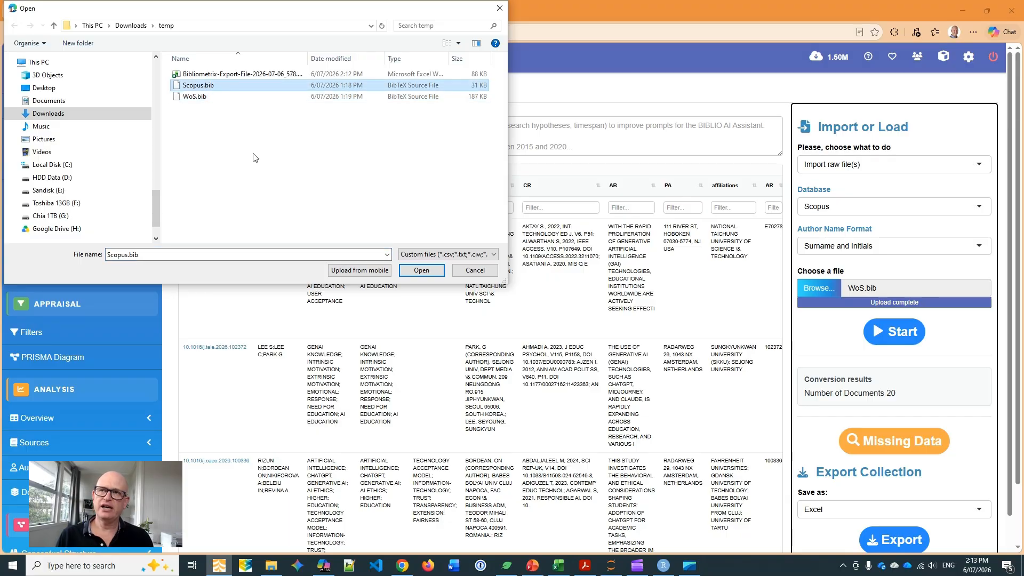
click(421, 271)
click(892, 336)
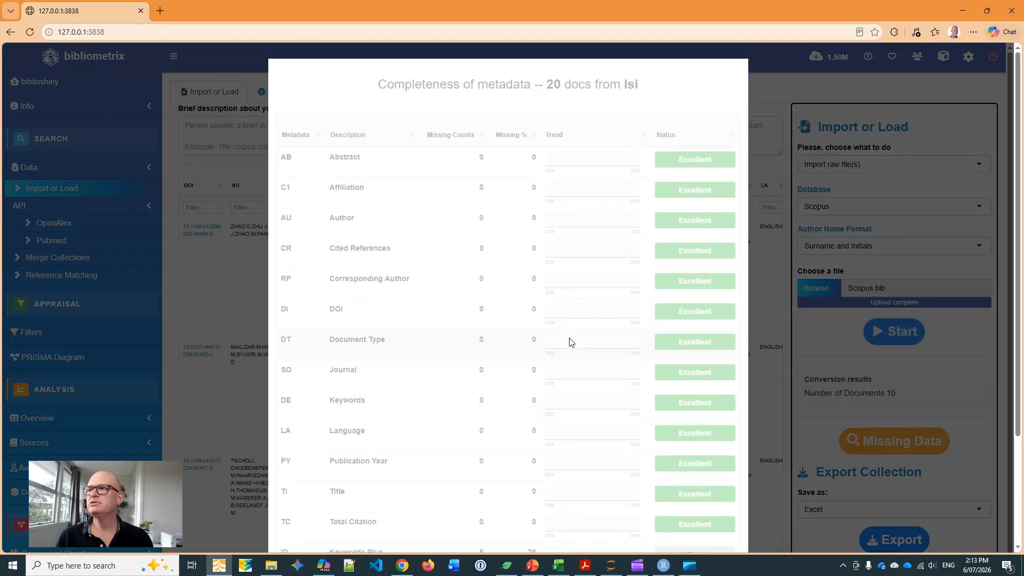
scroll(569, 343, down, 3)
click(721, 519)
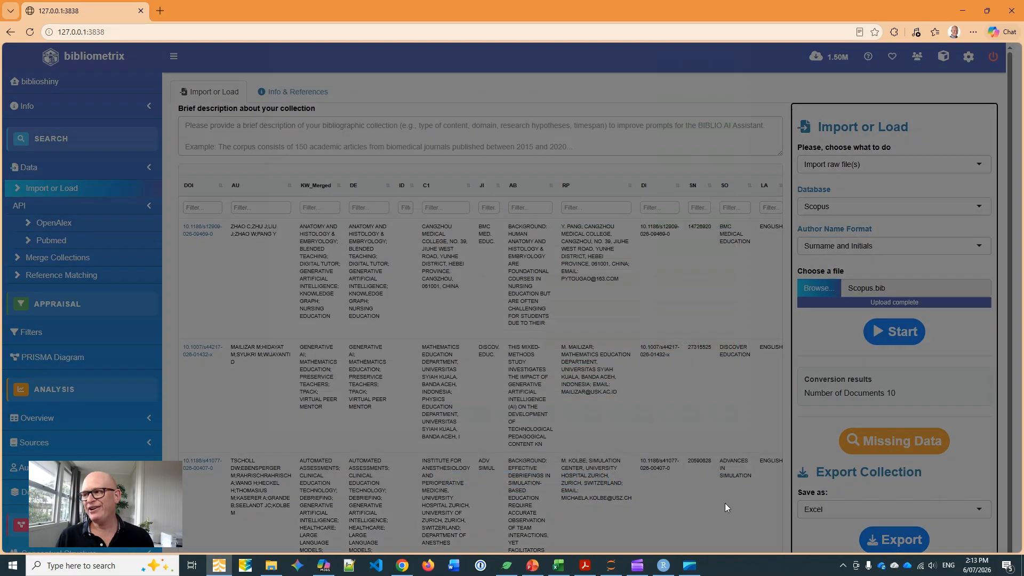
Export the converted Scopus collection in Excel format and check the exported workbooks in the temp folder.
scroll(725, 504, down, 2)
click(875, 463)
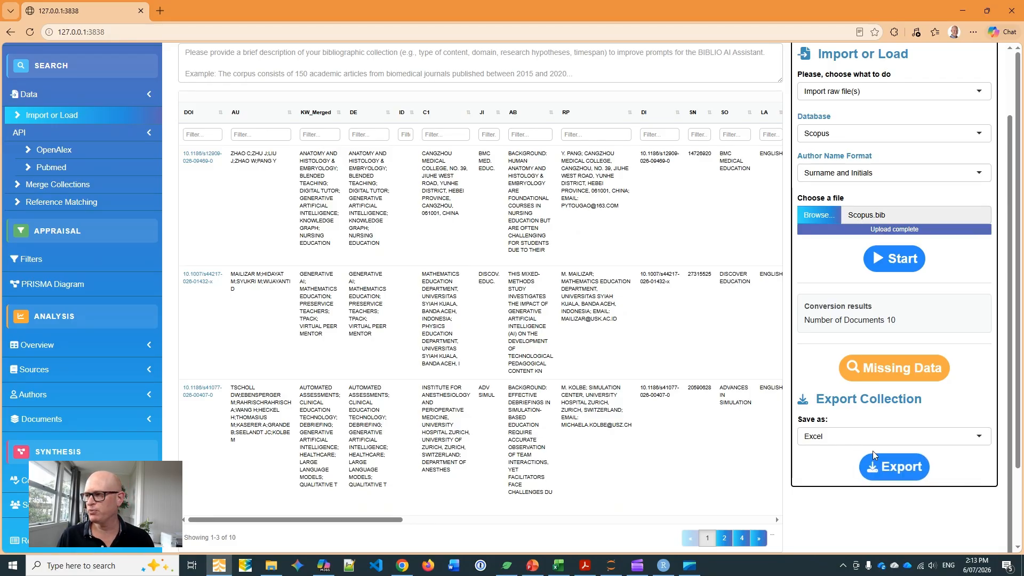
click(895, 470)
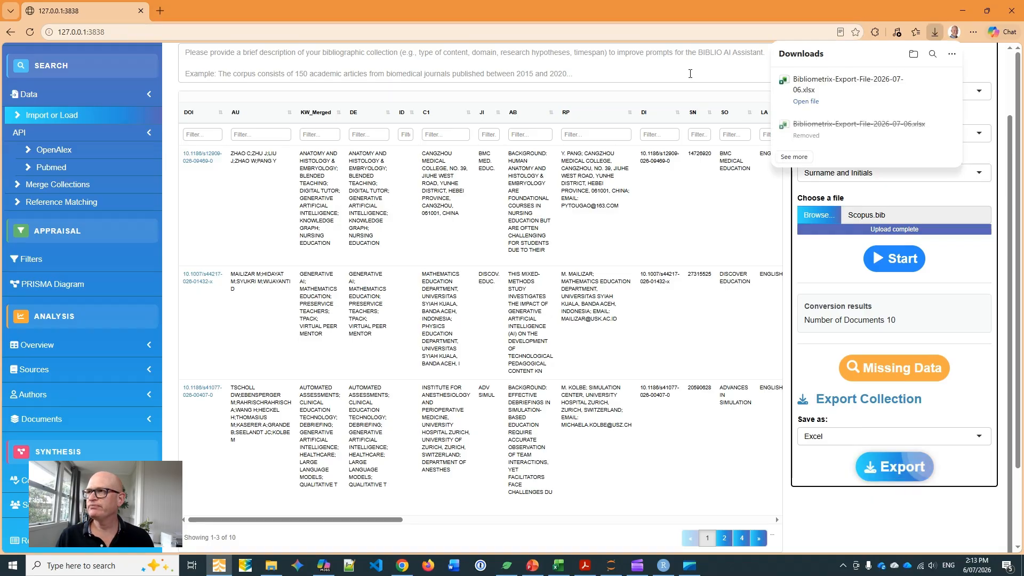
click(271, 566)
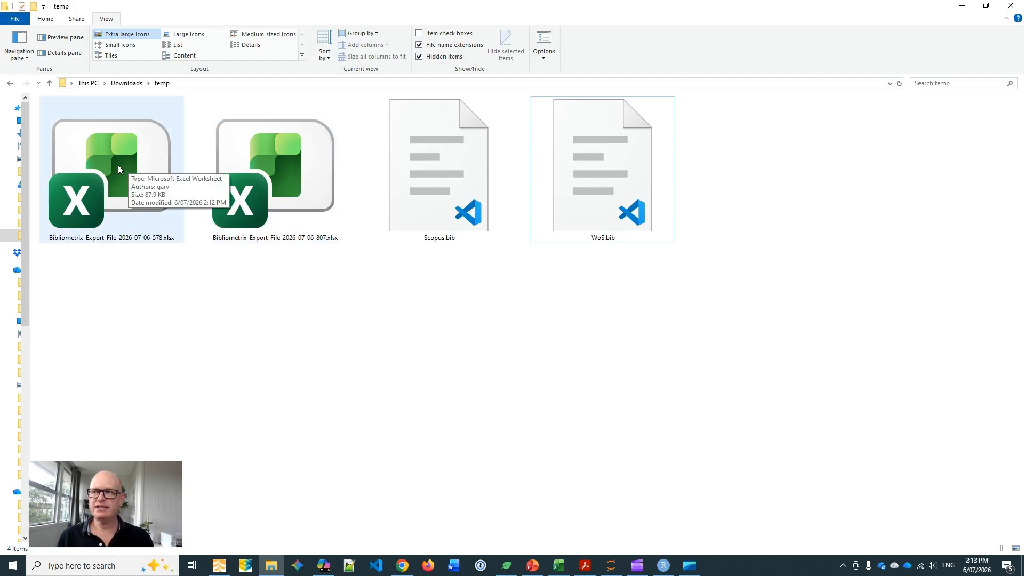
click(221, 567)
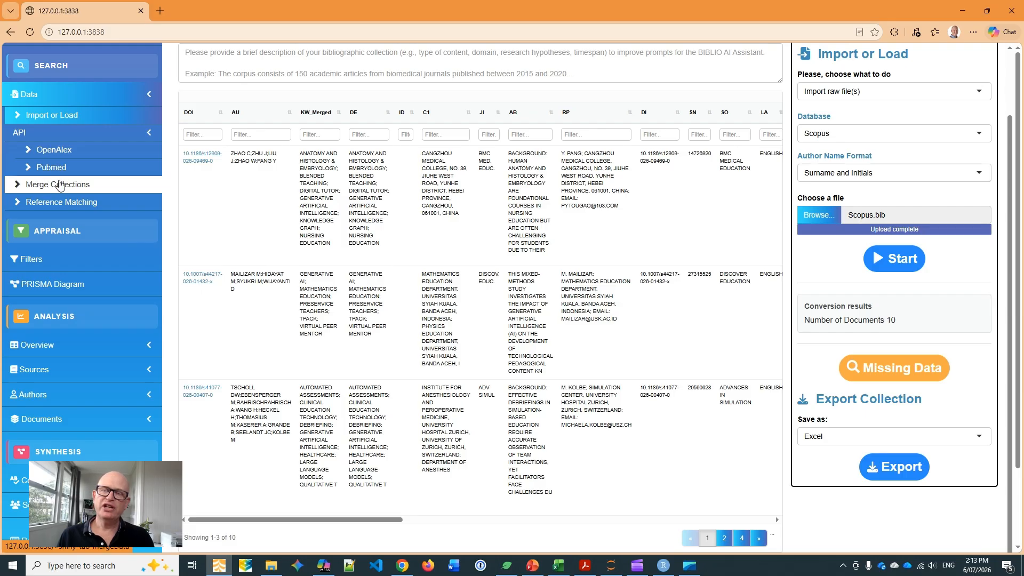
Merge the two exported Bibliometrix Excel collections, ending in 578 and 807, and dismiss the metadata completeness report.
click(60, 185)
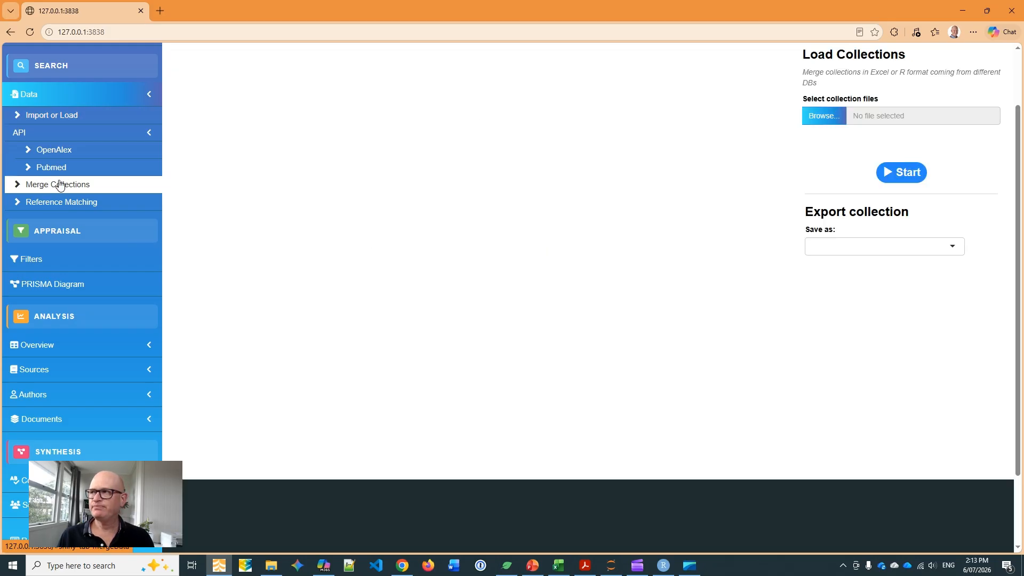
click(821, 116)
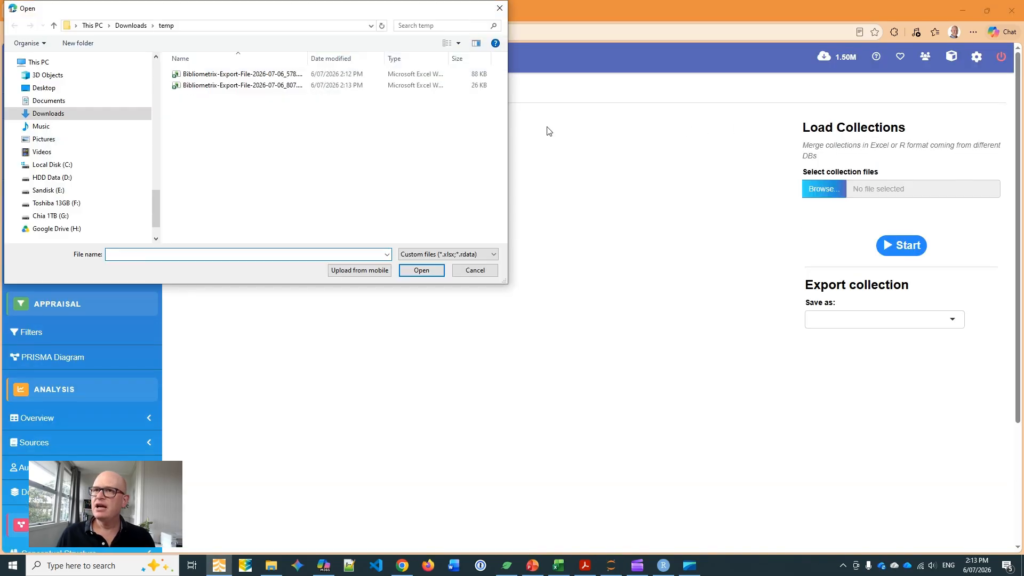
click(195, 77)
ctrl+click(200, 85)
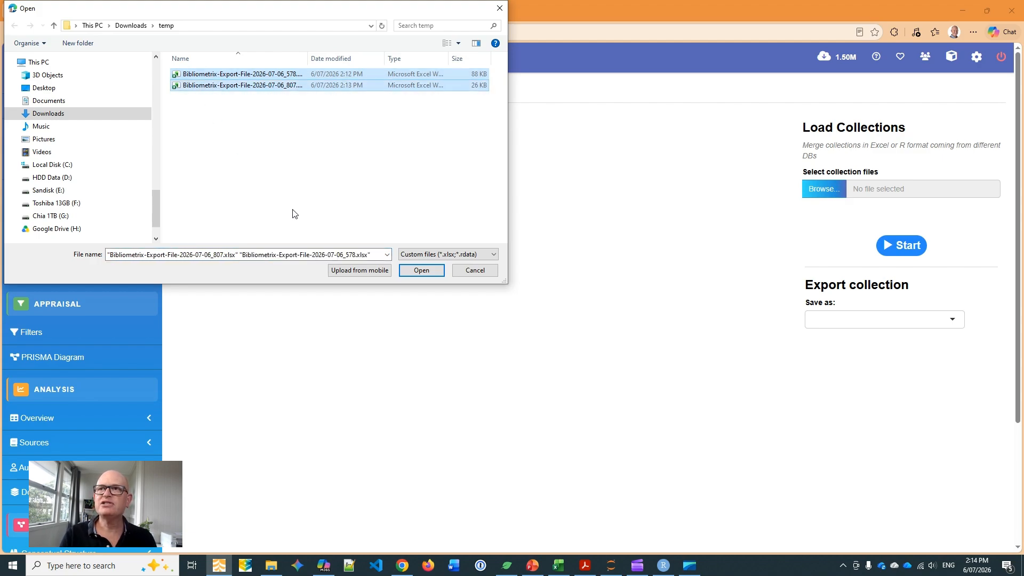
click(414, 272)
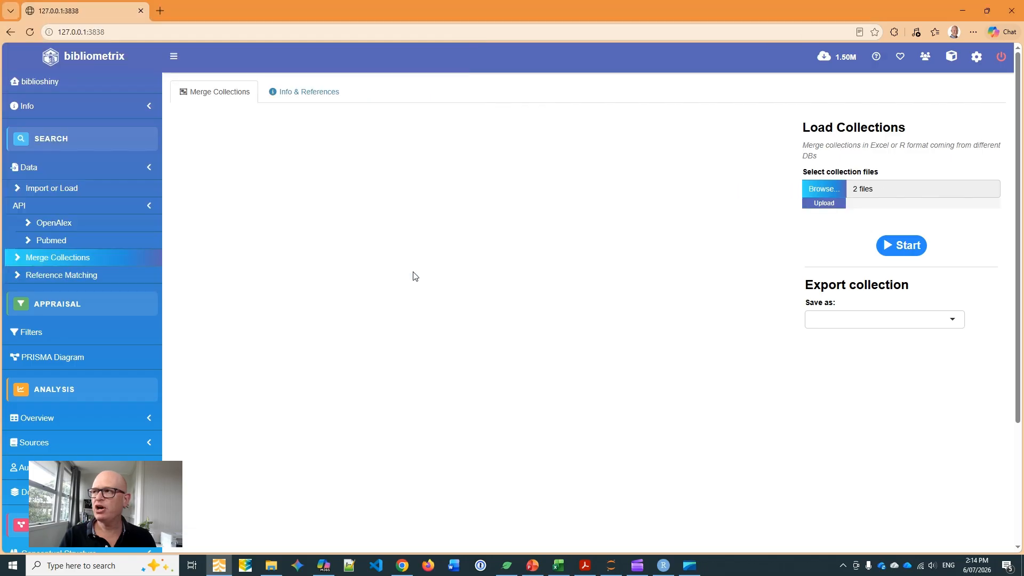
click(882, 240)
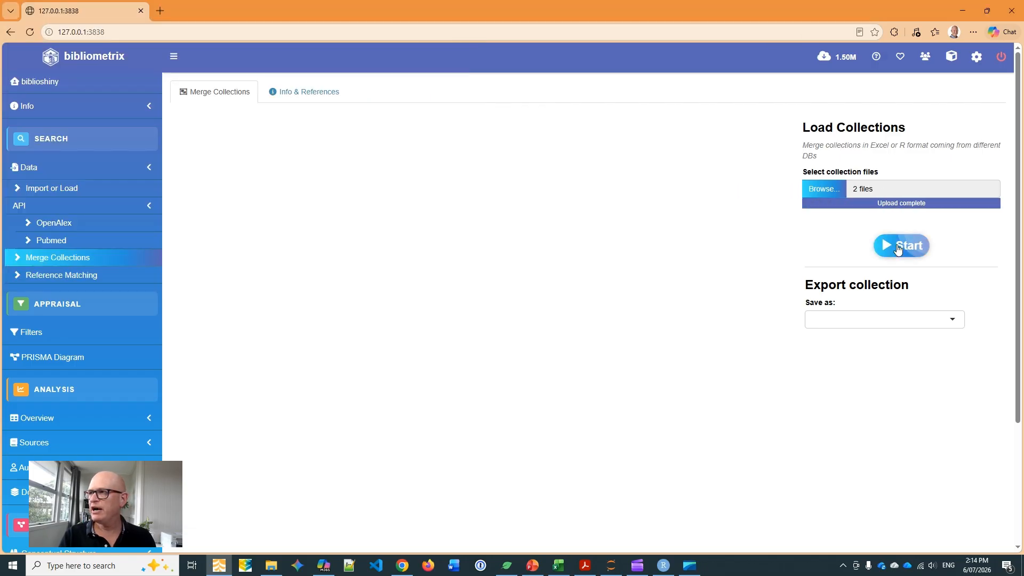
scroll(586, 290, down, 4)
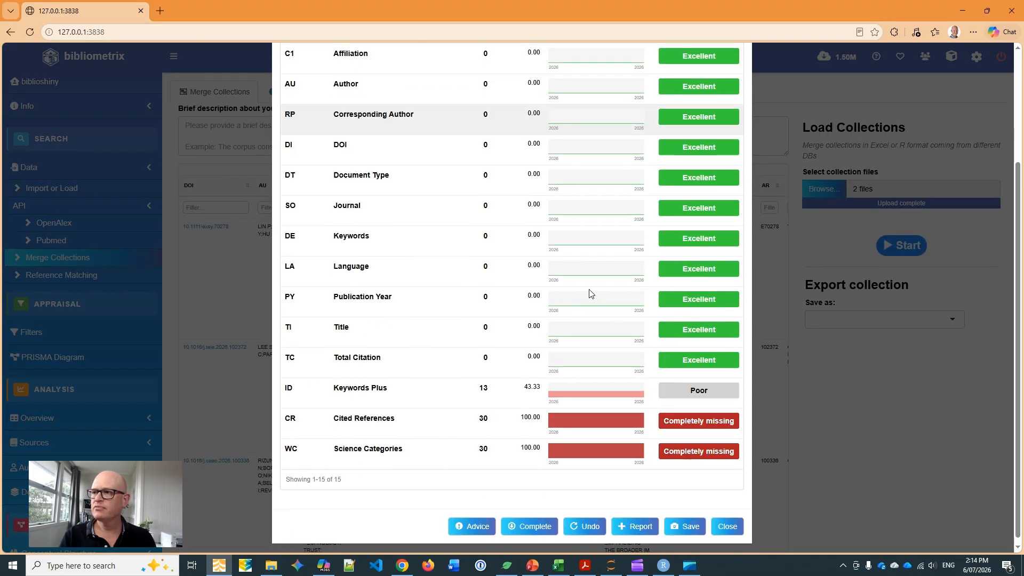
click(733, 523)
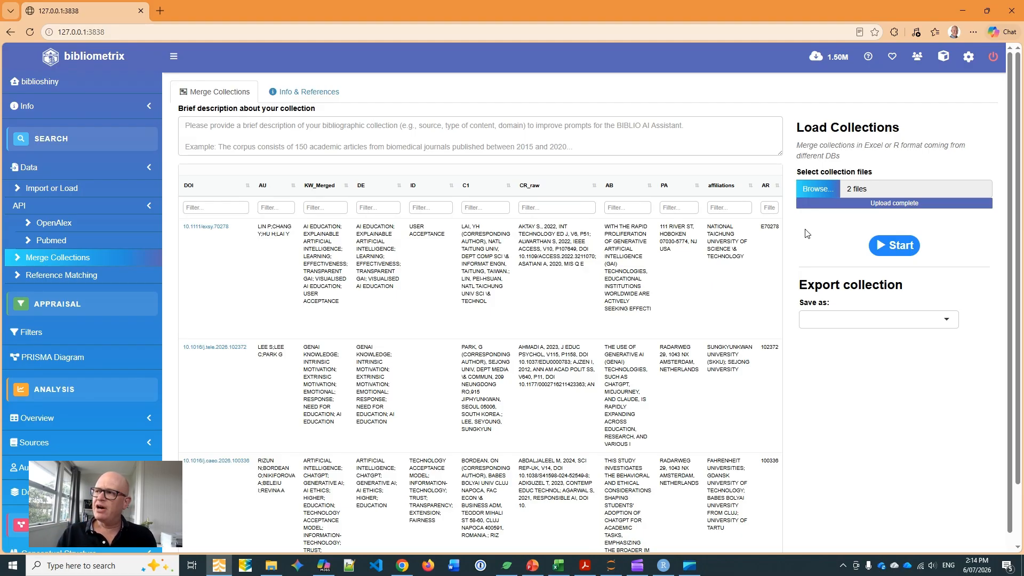
Export the merged collection as an Excel file.
click(901, 321)
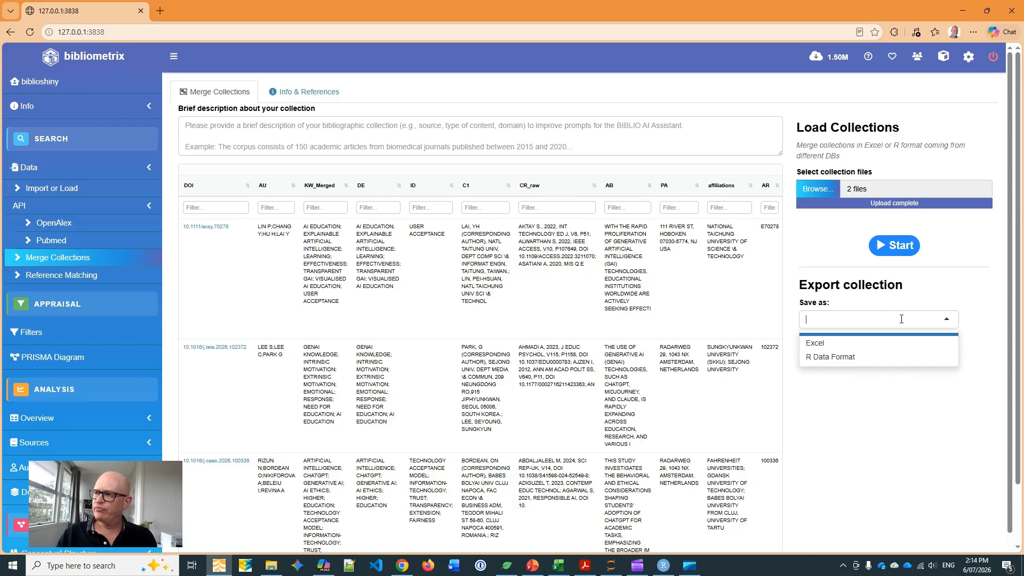
click(819, 344)
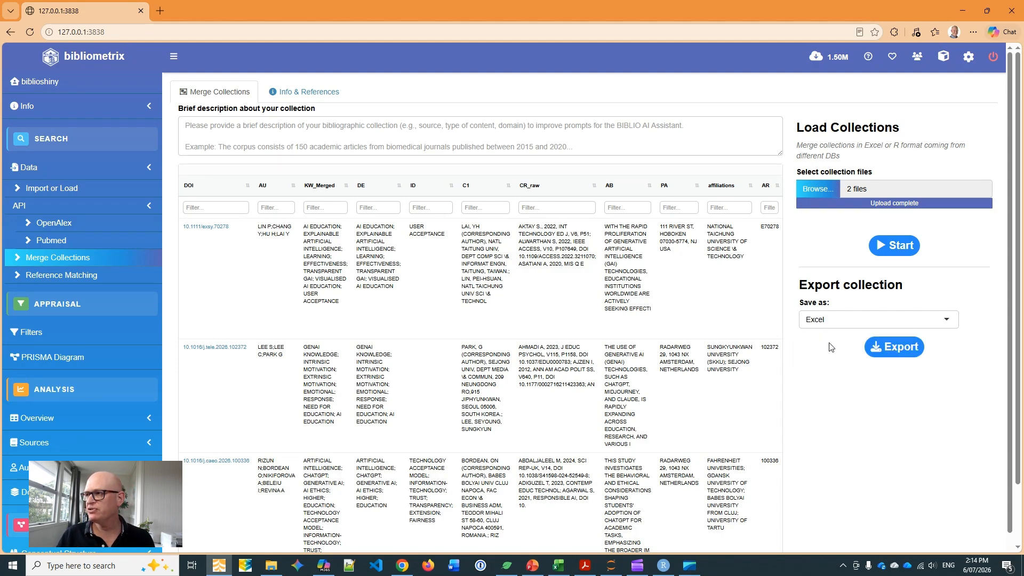
click(893, 349)
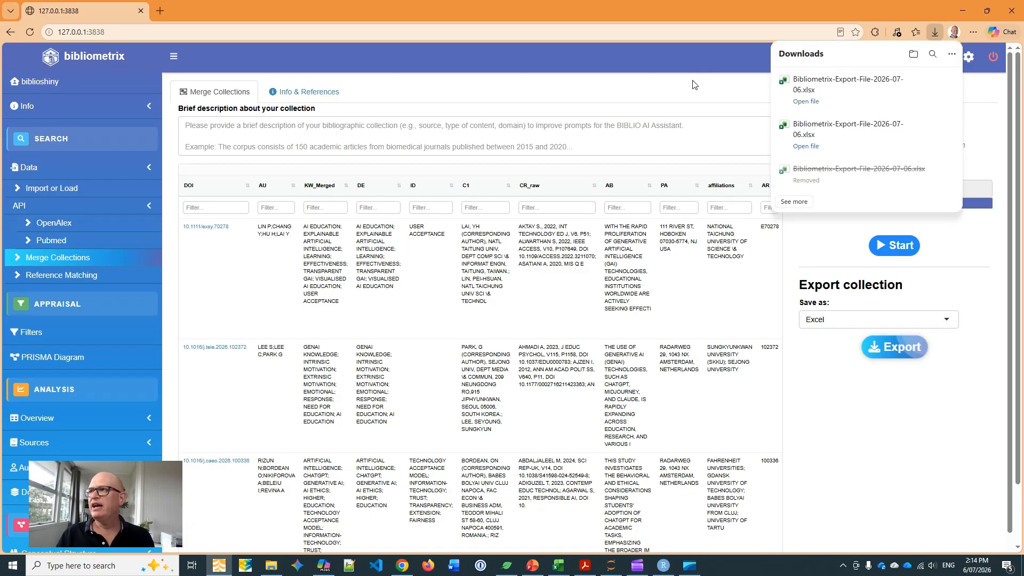
click(812, 103)
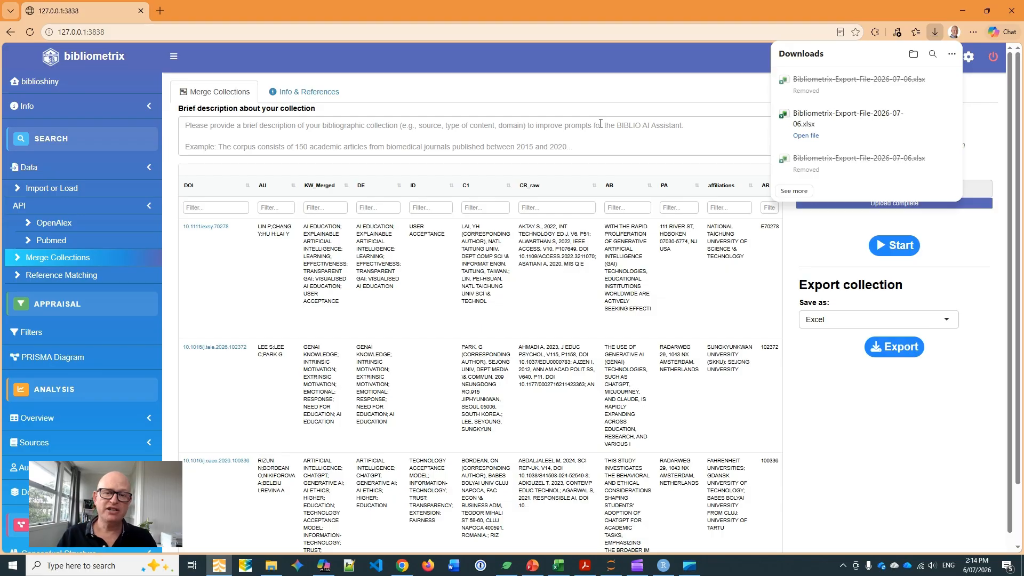
Return to the data import page and choose to load bibliometrix files instead of raw files.
click(77, 189)
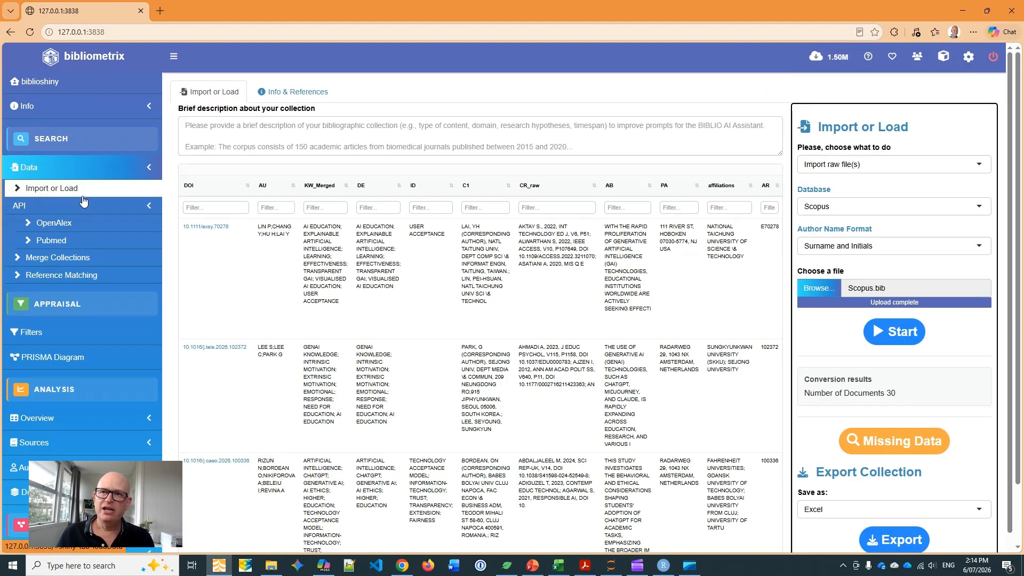
click(847, 162)
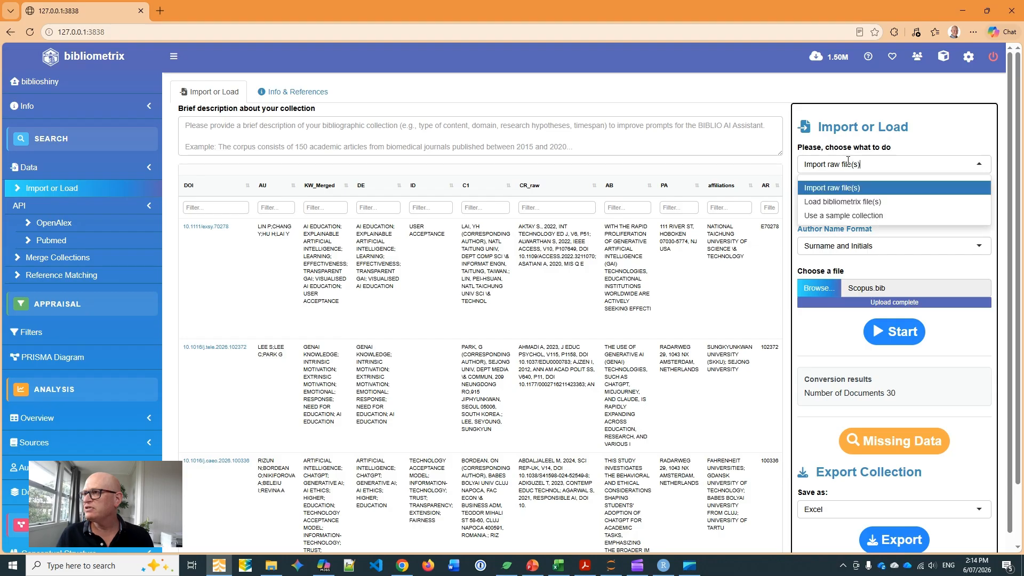
click(854, 202)
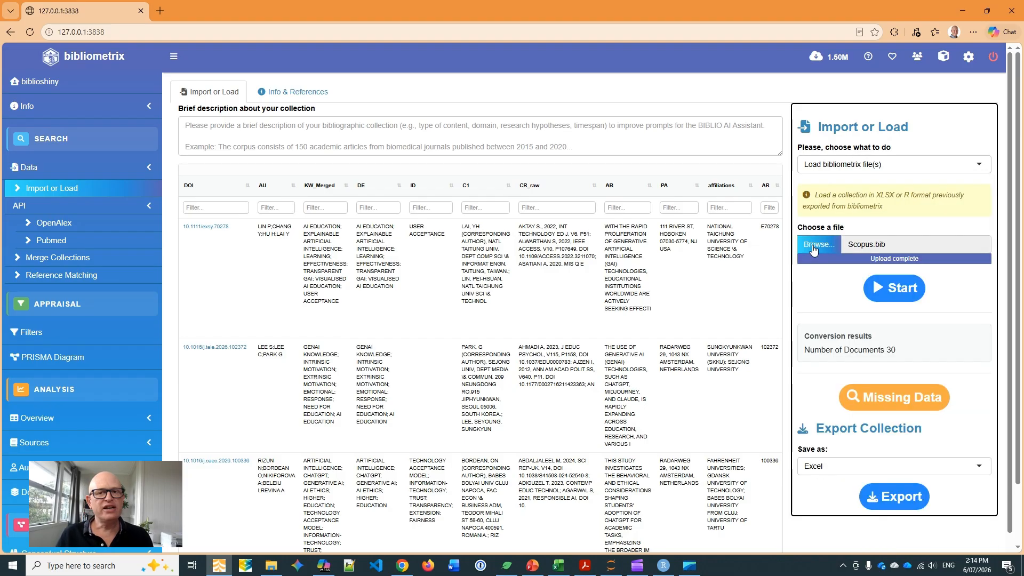